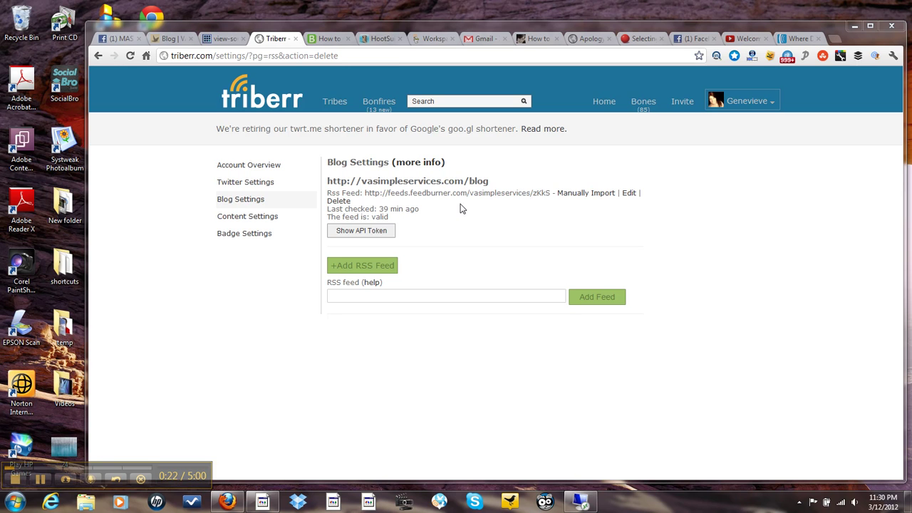
Check the VA Simple Services blog page for its RSS subscription link, and return to the Triberr blog settings
right_click(170, 43)
key(Escape)
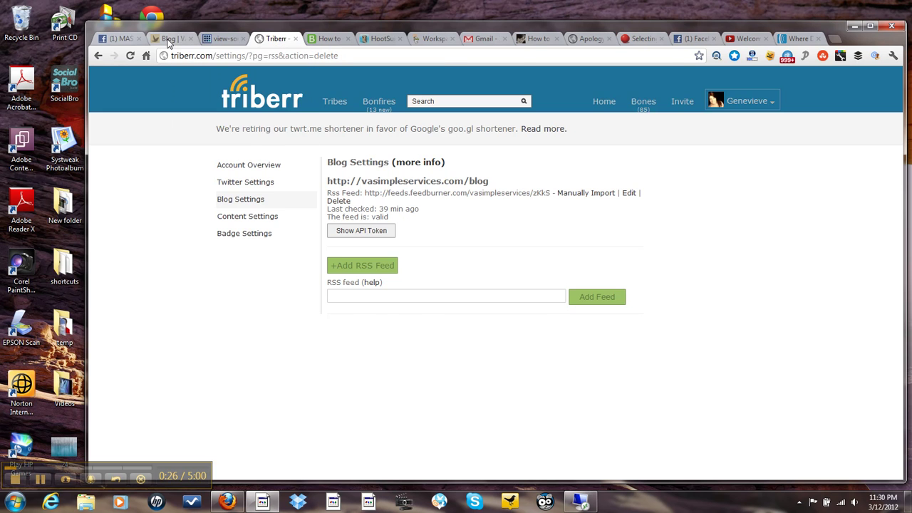
click(168, 40)
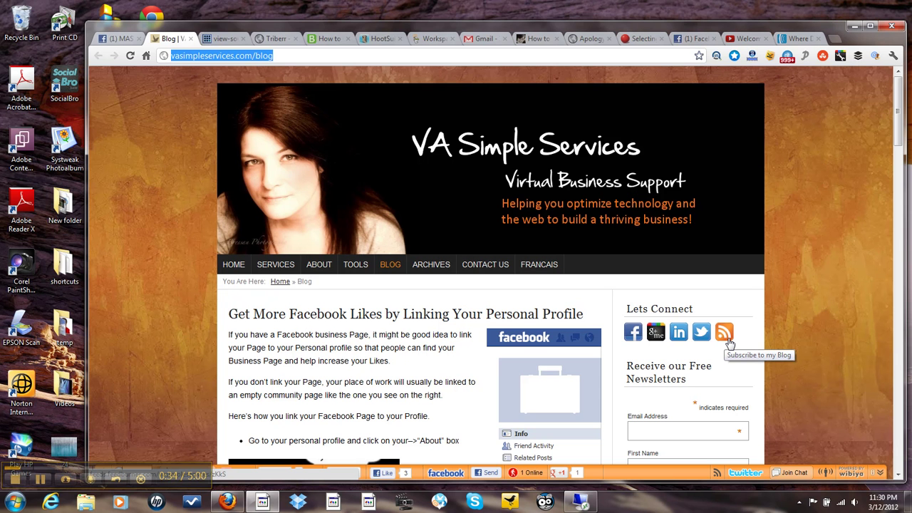
click(277, 40)
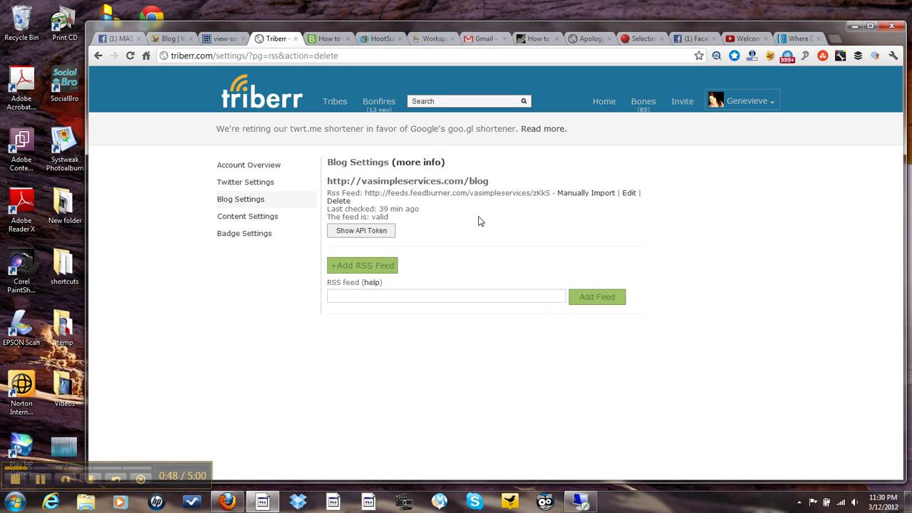
click(410, 298)
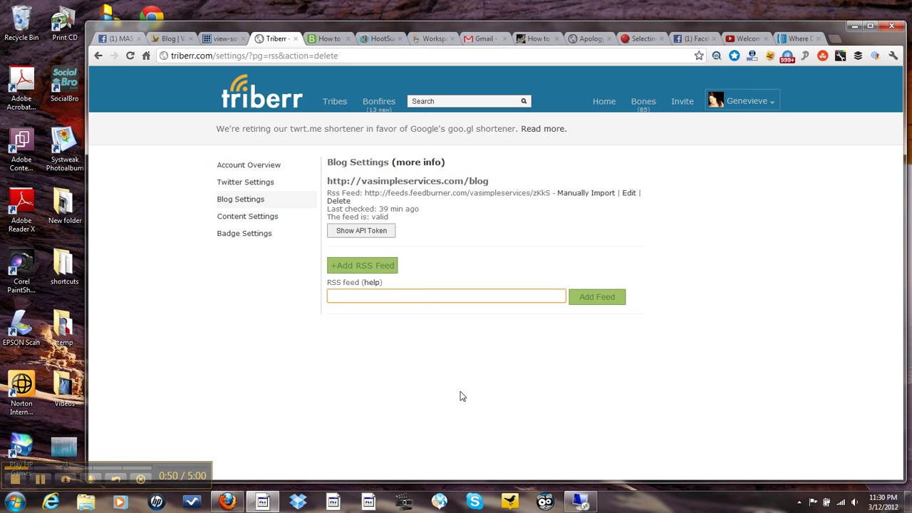
text(http://www.vasimples)
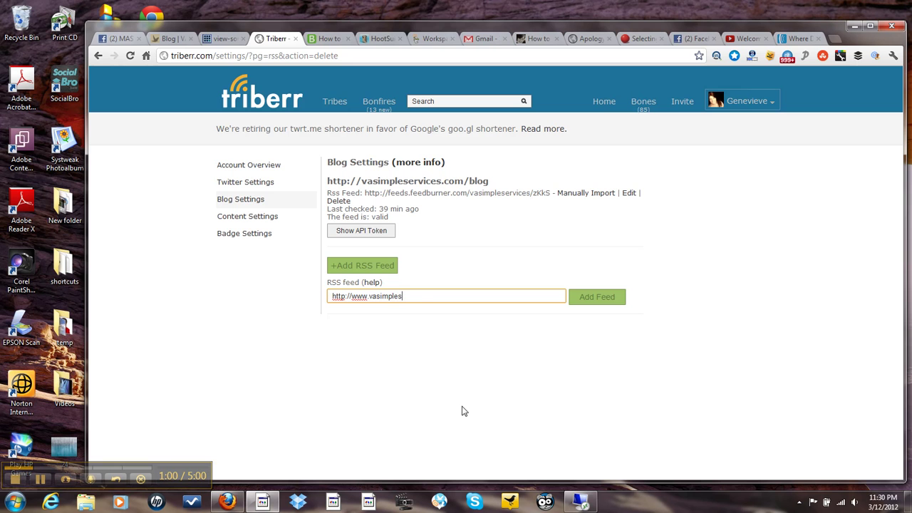
text(ervices.com/blog/feed)
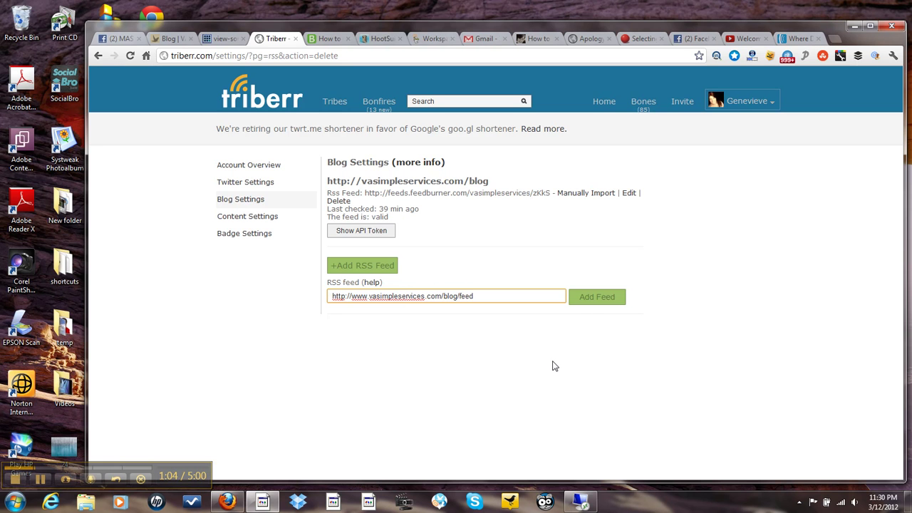
click(591, 299)
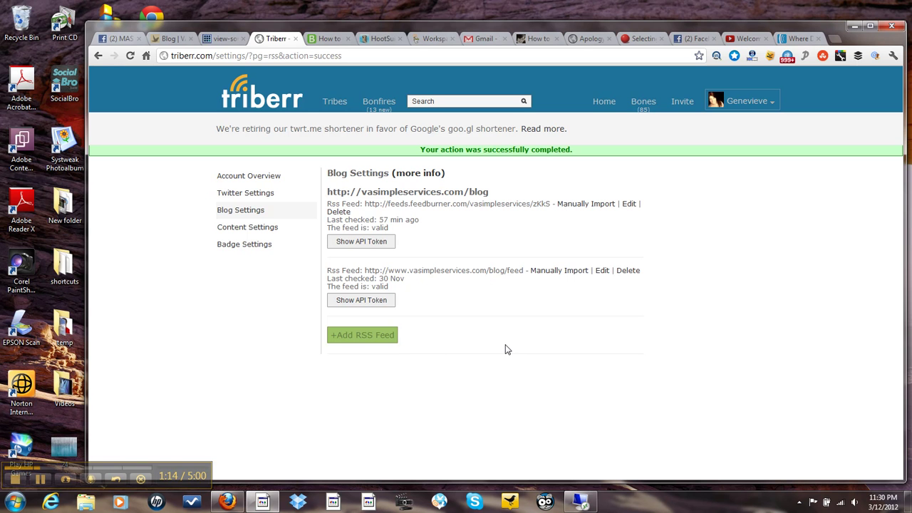
click(629, 261)
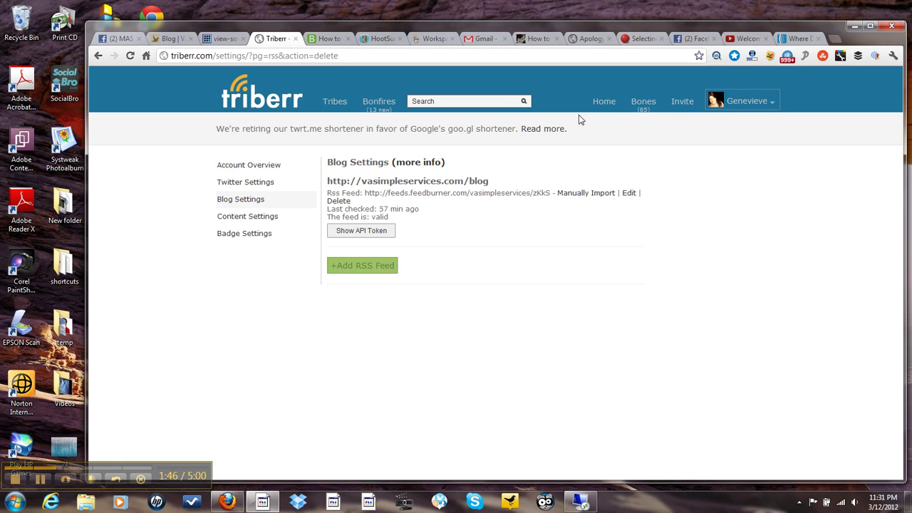
Open the page source of the VA Simple Services blog page
click(165, 40)
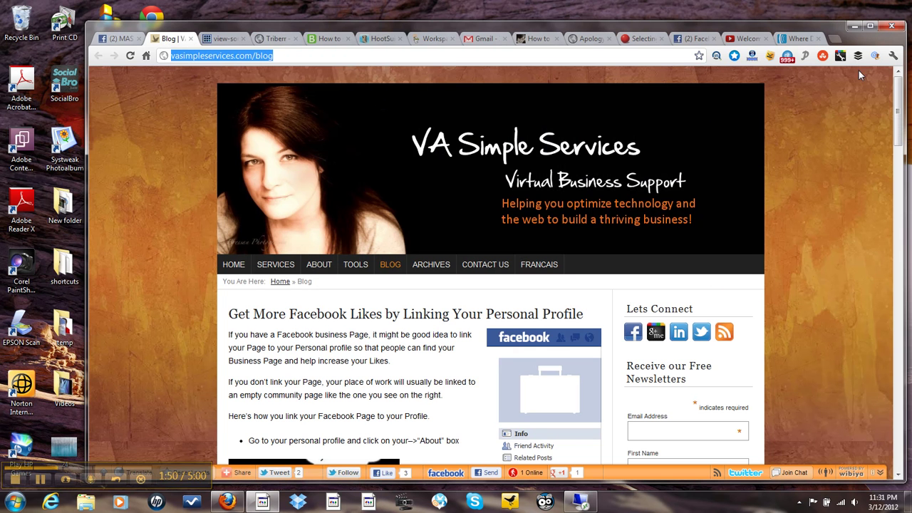
click(894, 56)
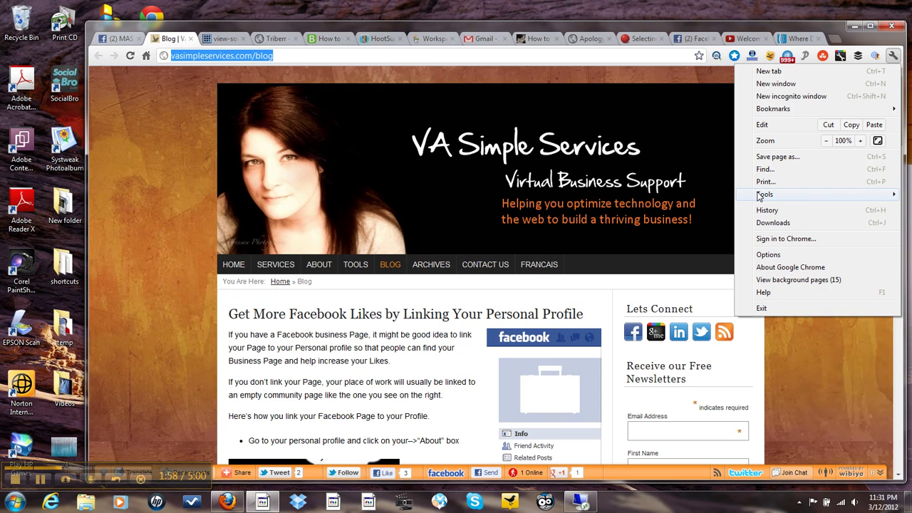
mouse_move(760, 197)
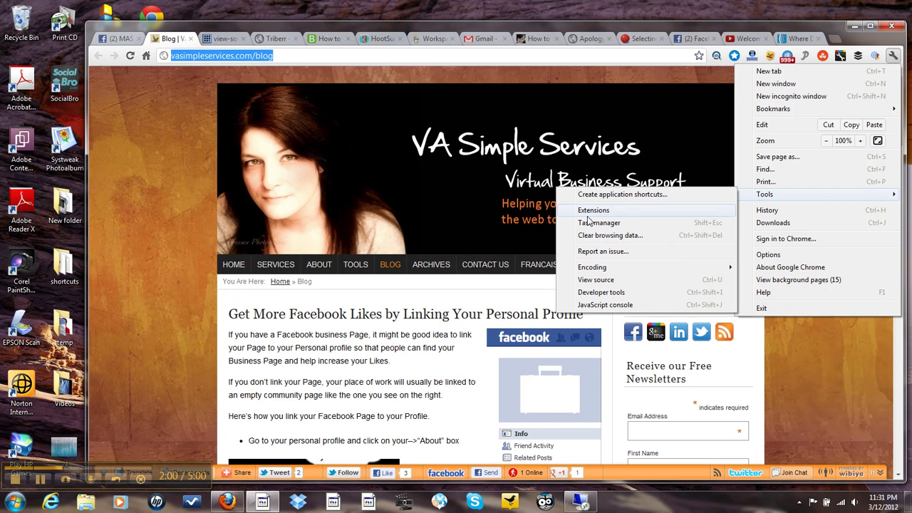
click(582, 284)
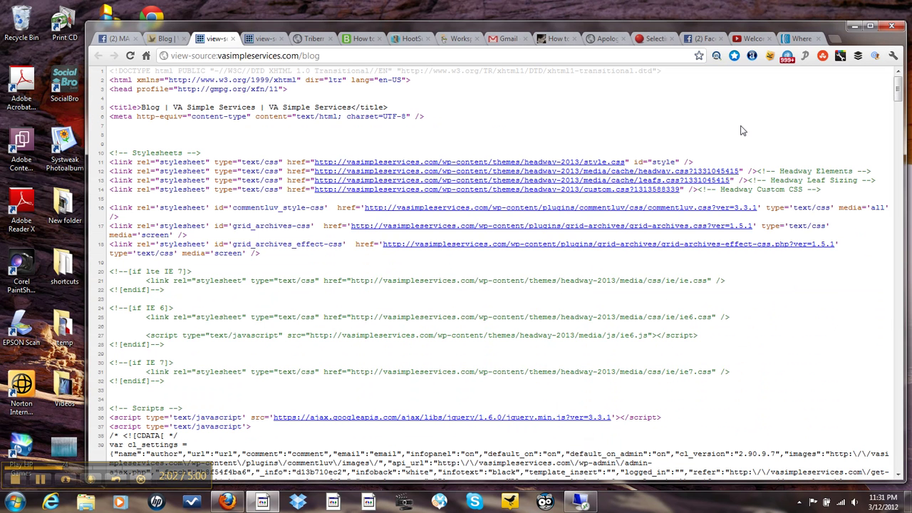
Search the blog's page source for "feed" and go through the matches to examine the feed addresses
click(892, 57)
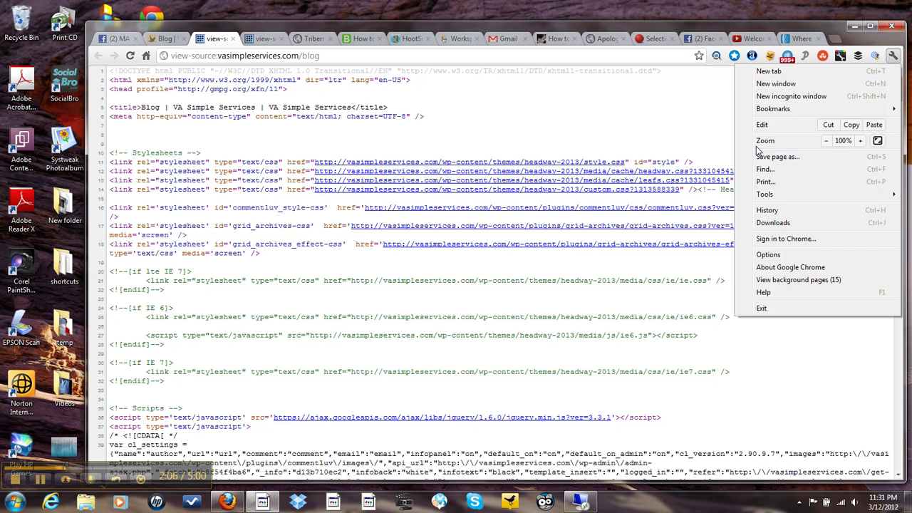
click(761, 169)
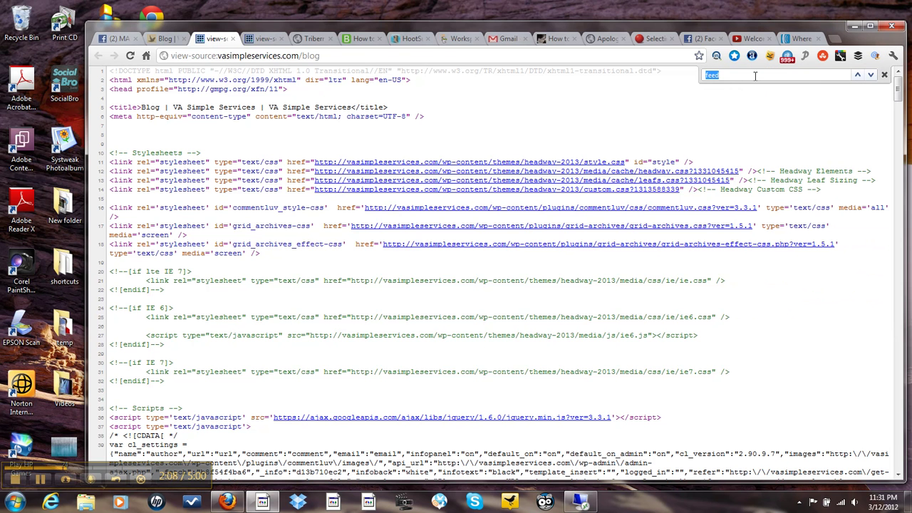
text(feed)
key(Return)
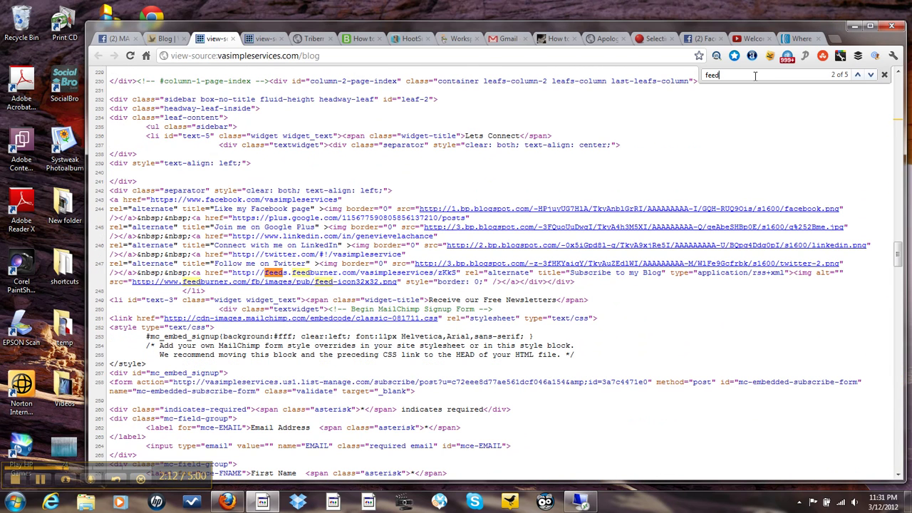
click(857, 75)
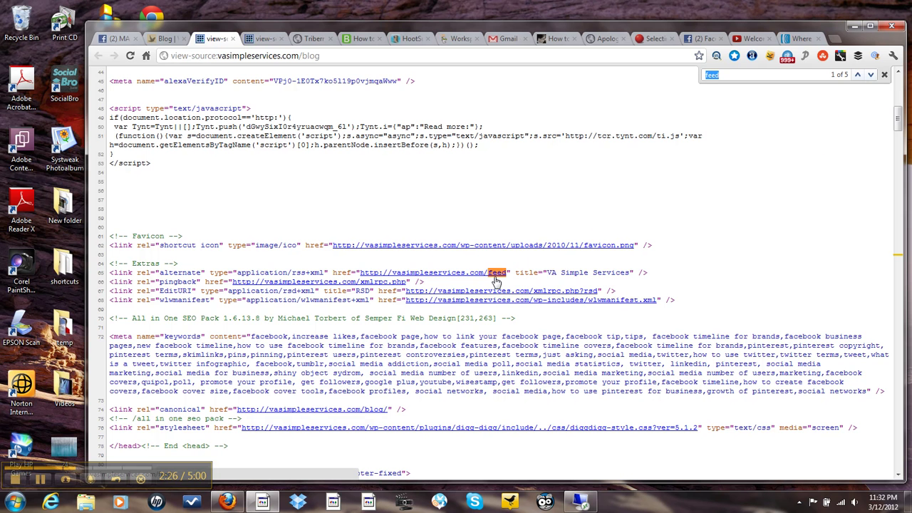
click(870, 75)
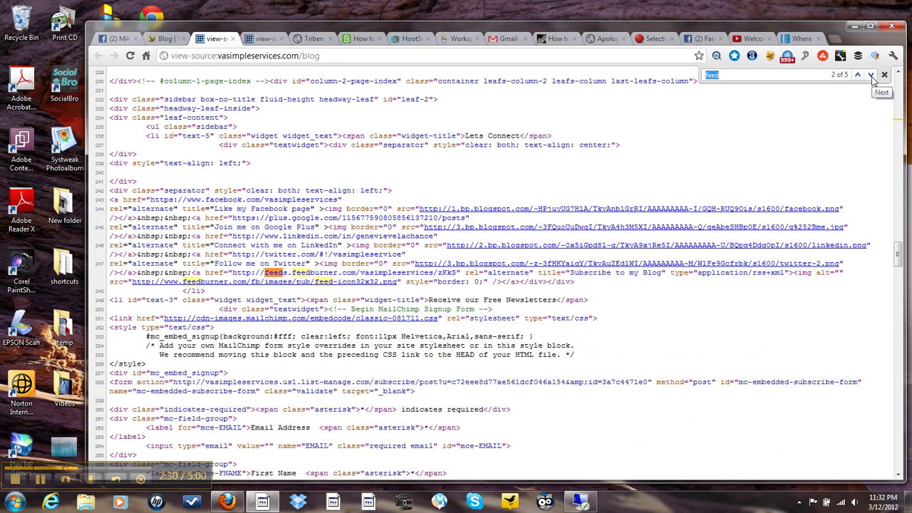
click(870, 76)
click(871, 75)
click(871, 76)
click(871, 75)
click(871, 75)
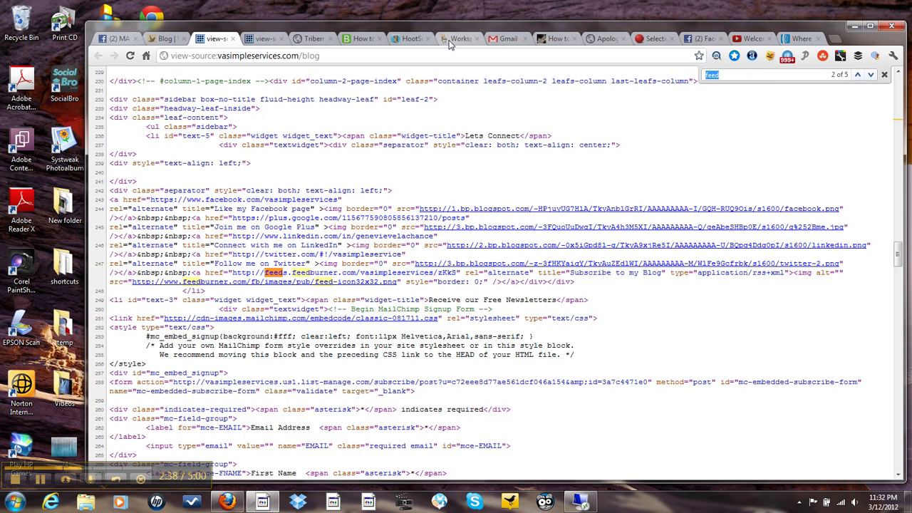
Open the page source of the BuzzingUp post "How to write a Viral Post for your Blog"
click(372, 41)
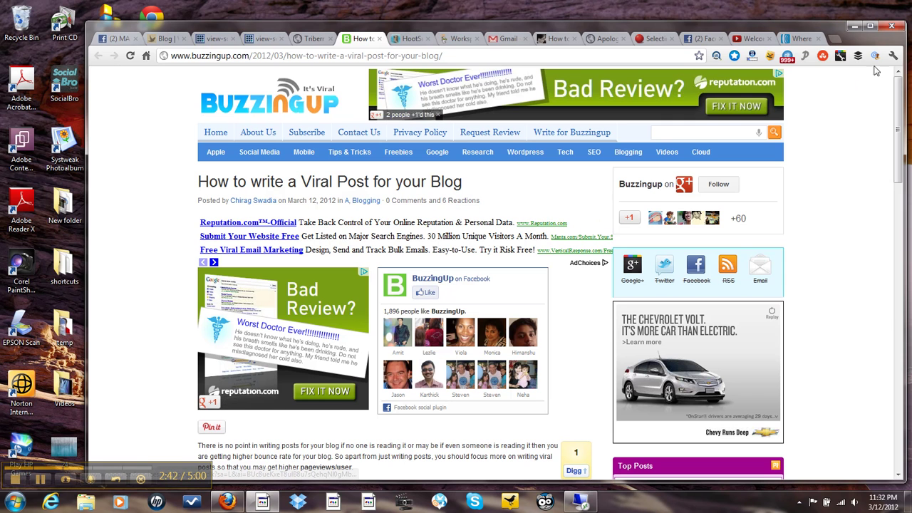
click(893, 56)
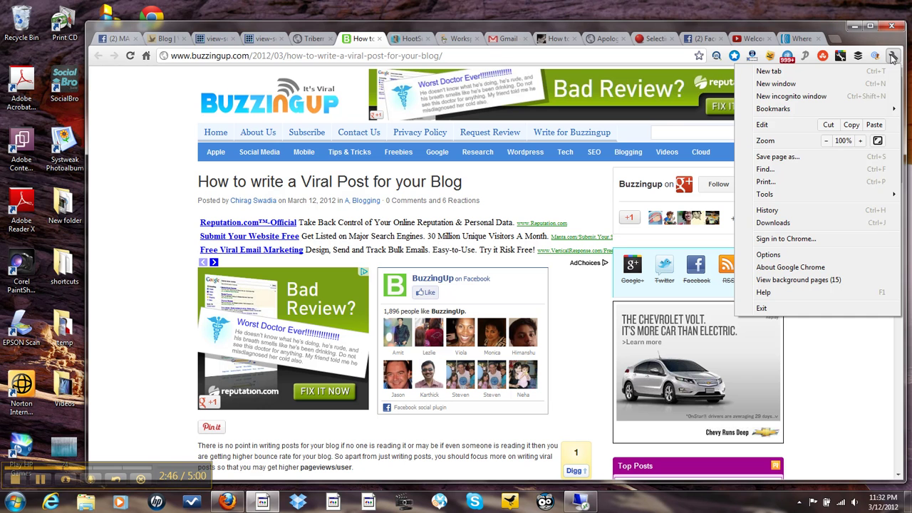
click(766, 171)
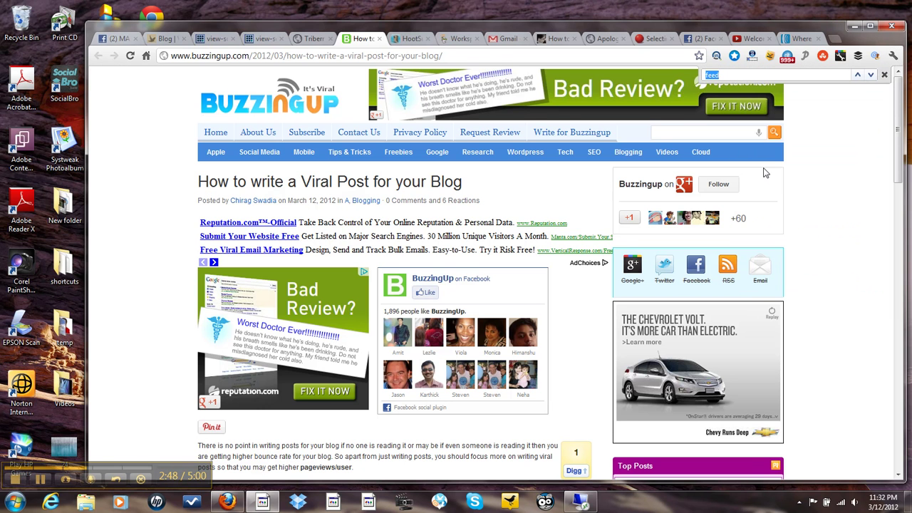
click(892, 55)
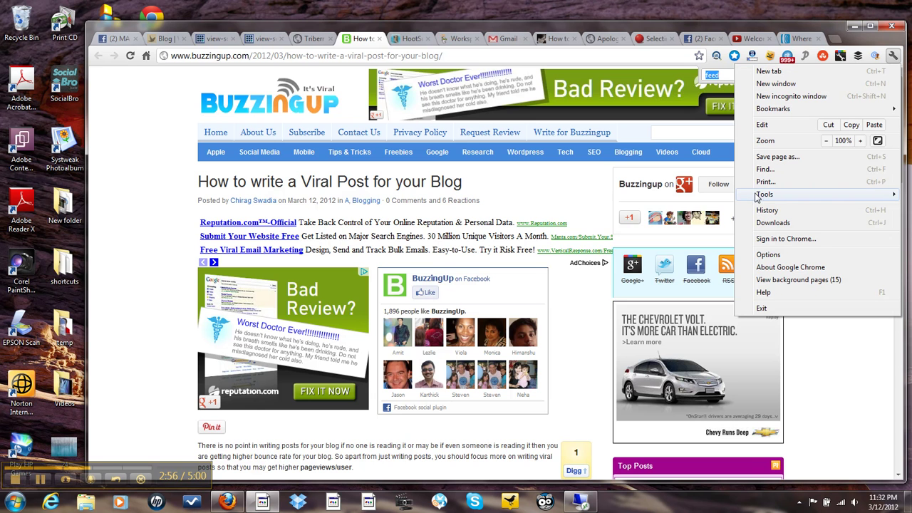
mouse_move(758, 197)
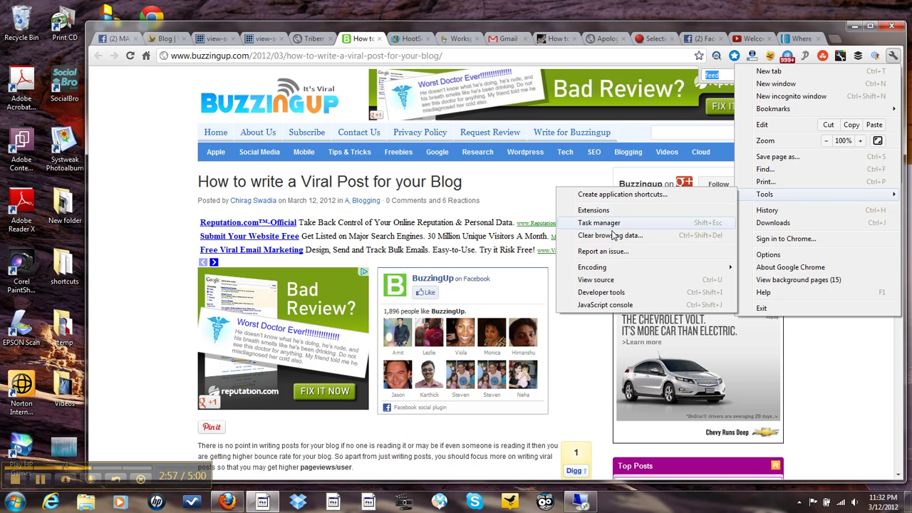
click(599, 280)
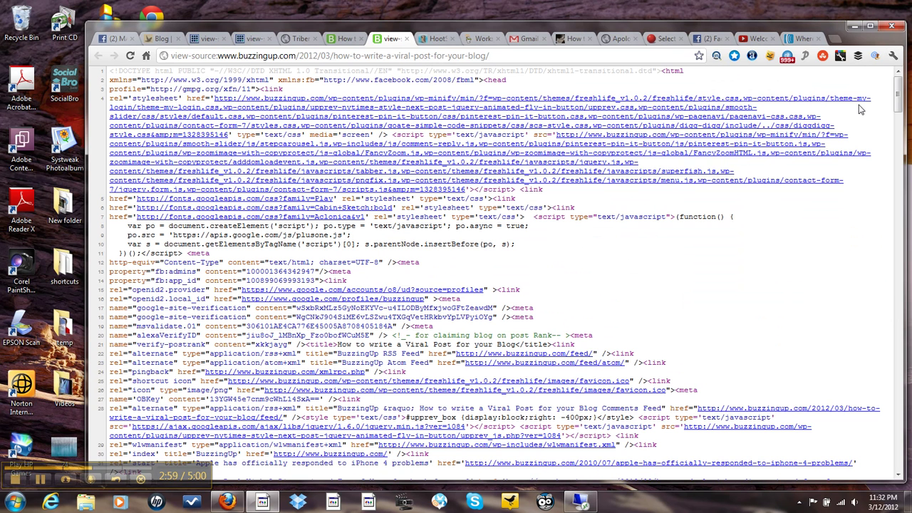
Search the BuzzingUp page source for "feed" and go through the first matches to examine the RSS and Atom feed links
click(893, 55)
click(778, 170)
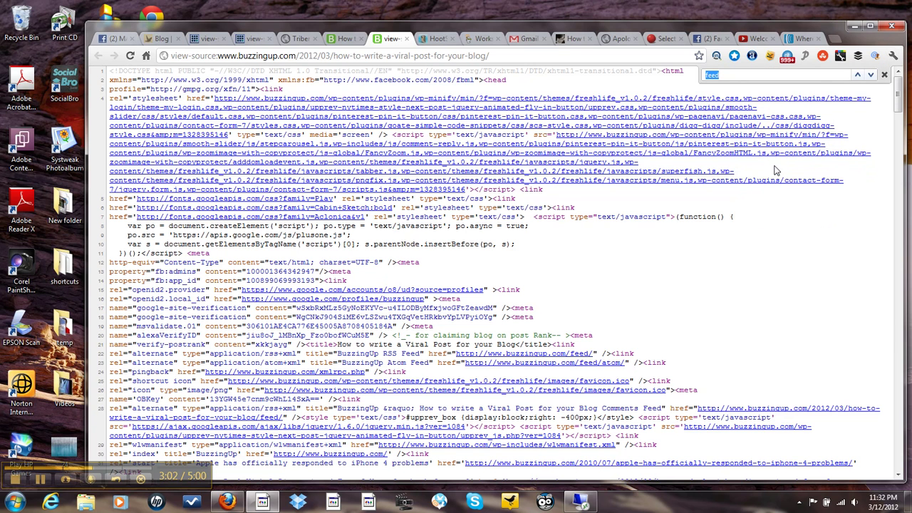
click(871, 76)
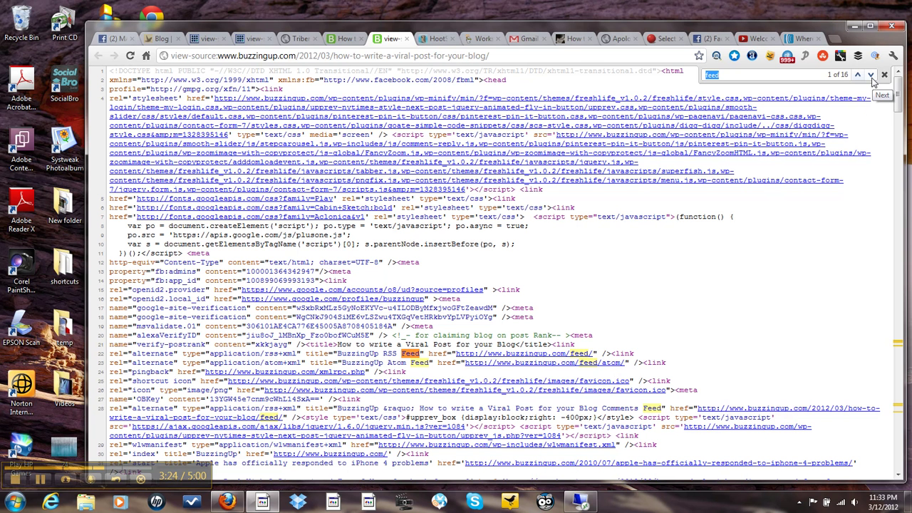
click(871, 75)
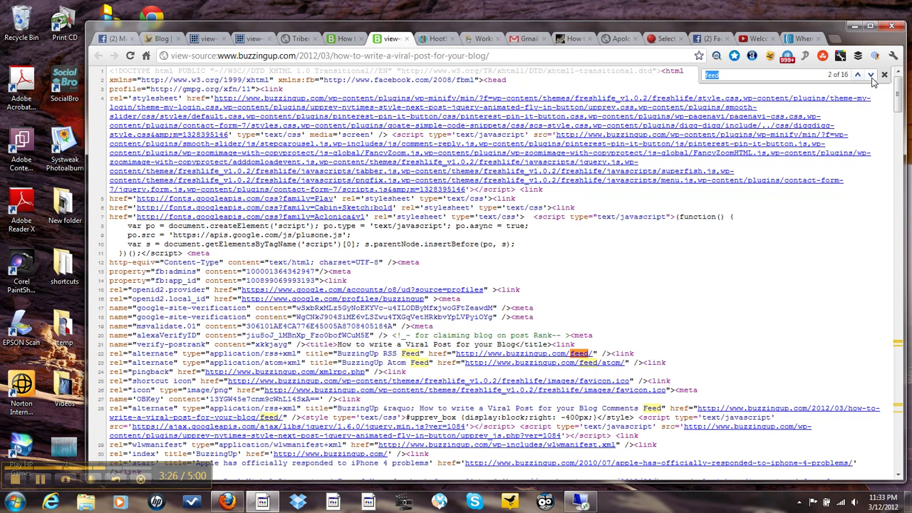
click(871, 75)
click(870, 76)
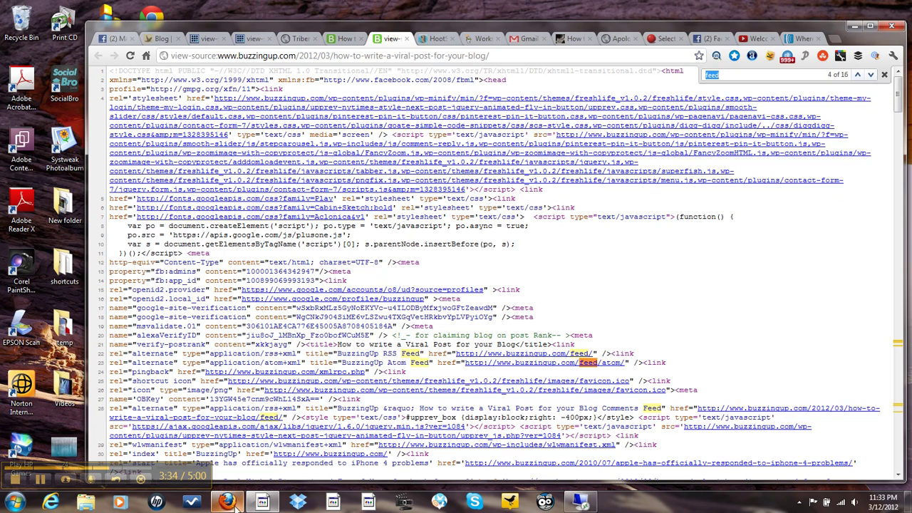
click(229, 503)
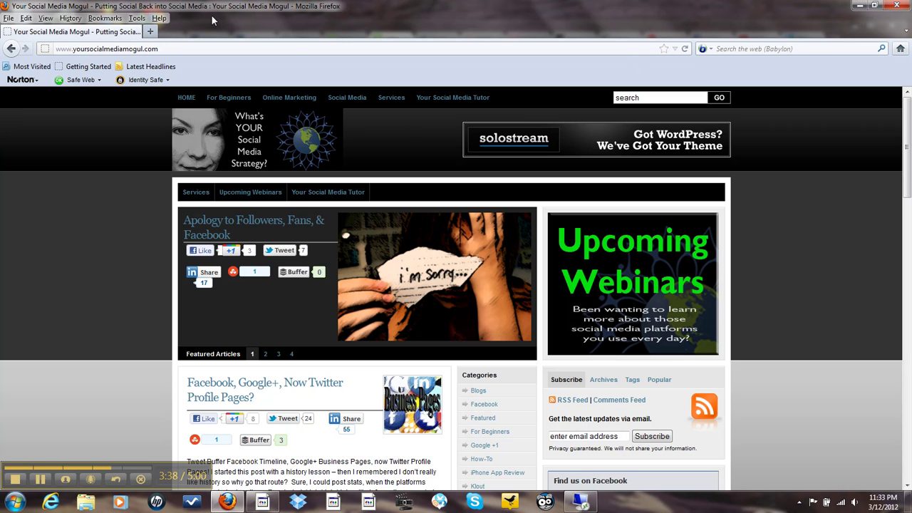
click(136, 19)
click(159, 85)
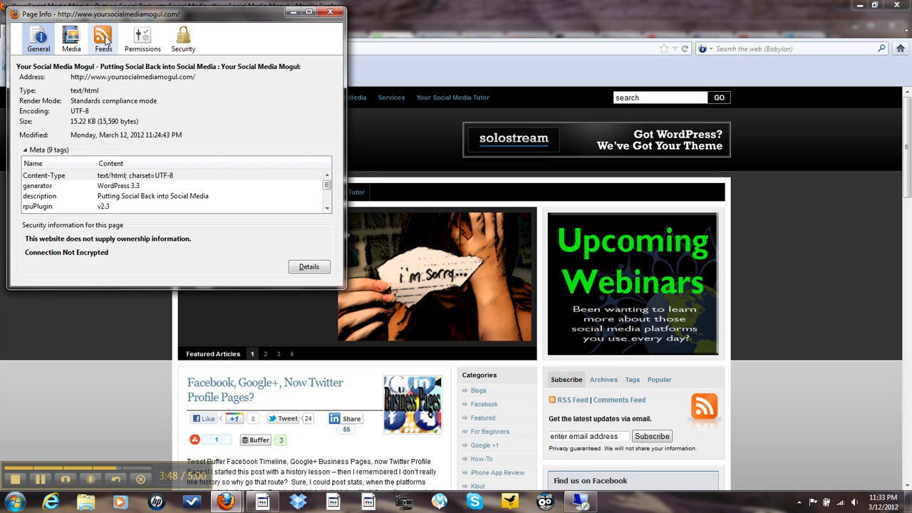
click(104, 40)
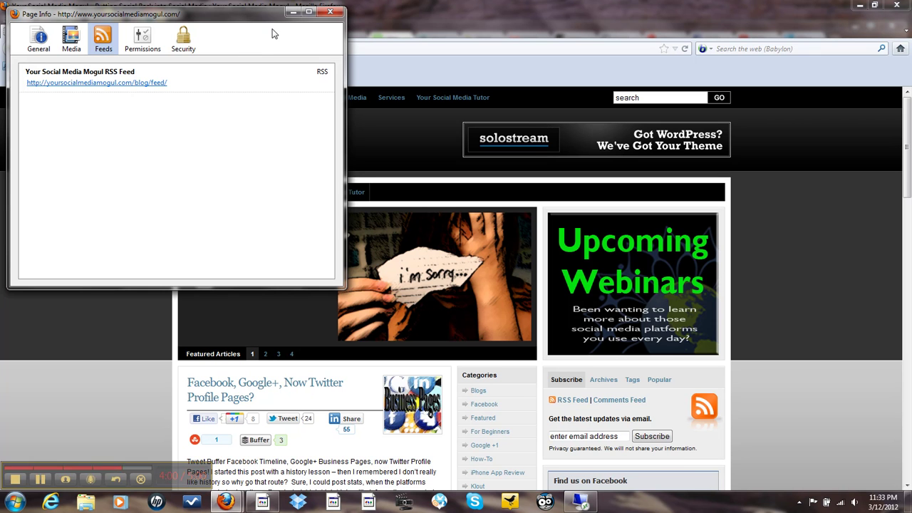
click(290, 12)
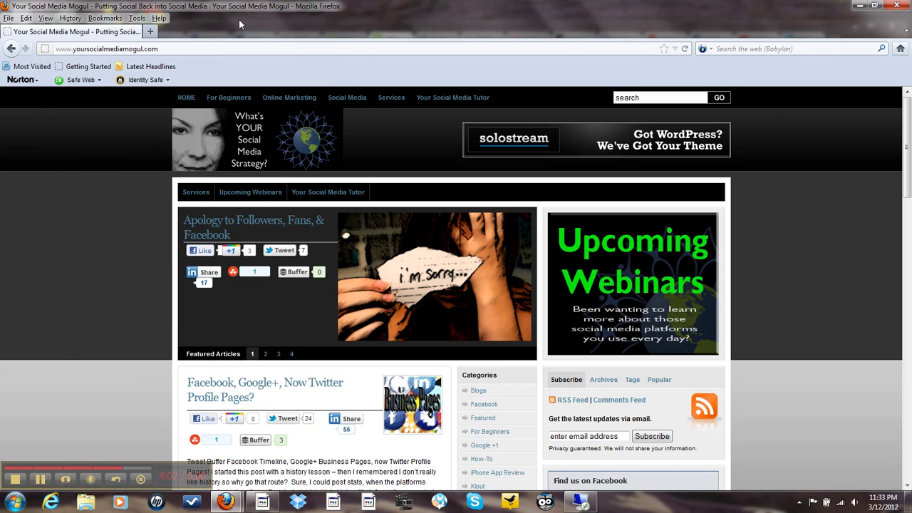
click(859, 6)
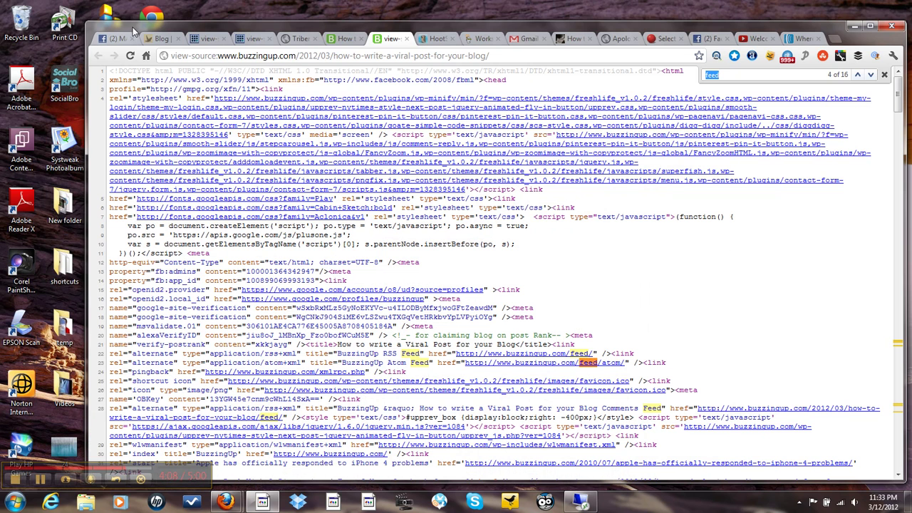
Switch to using Facebook as the Your Social Media Mogul page and view the posts on its timeline
click(107, 40)
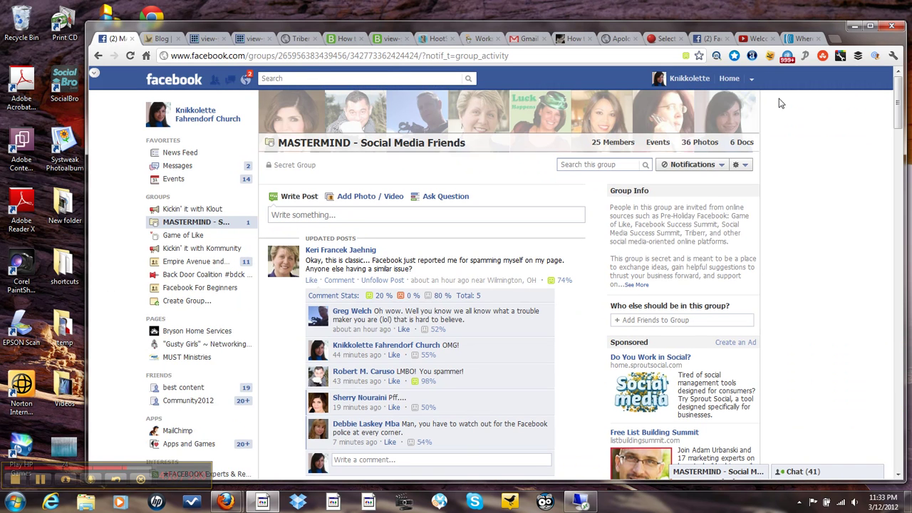
click(751, 78)
click(672, 122)
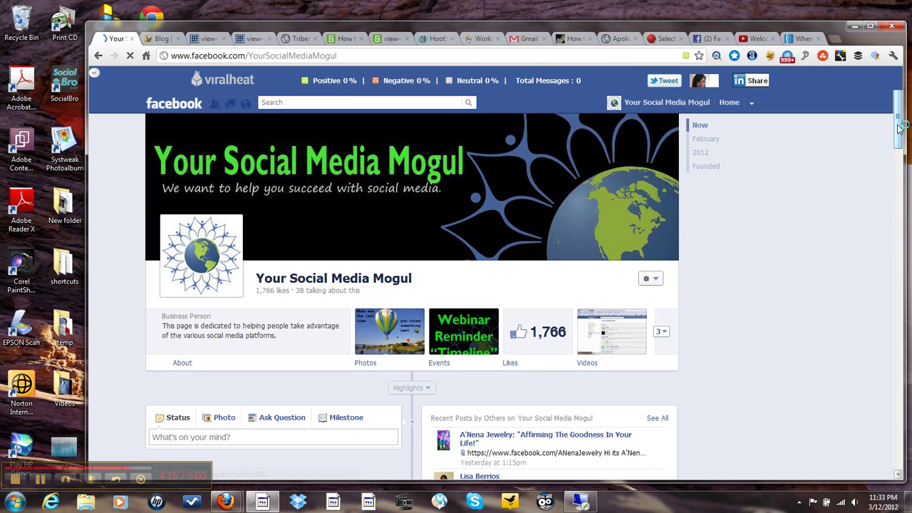
drag(898, 134, 897, 161)
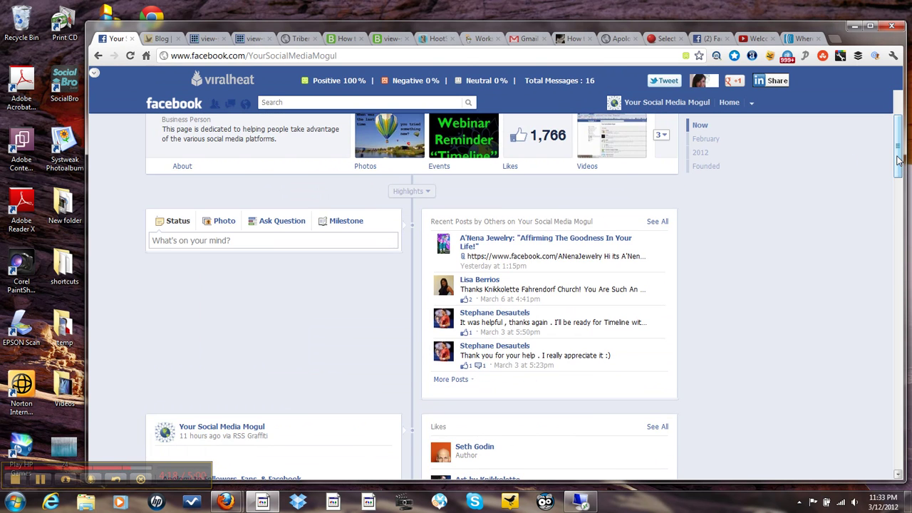